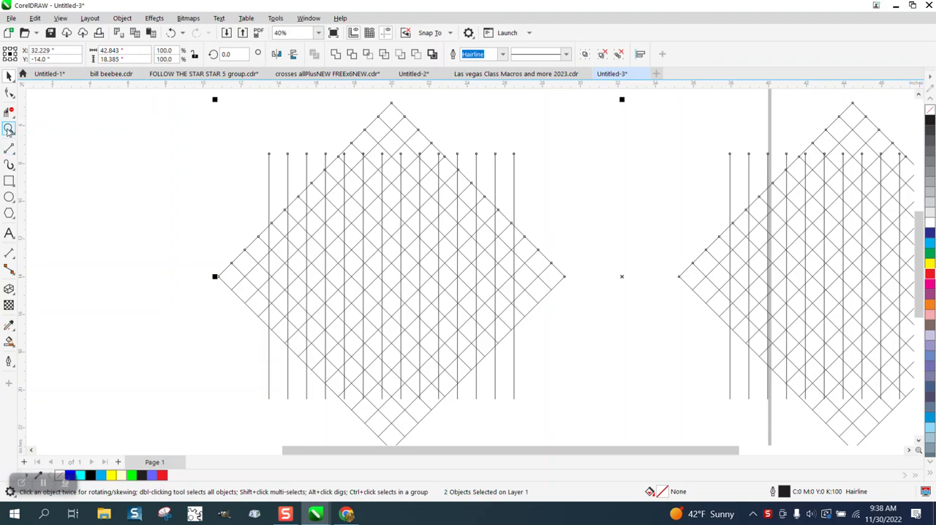
Step: Delete the line segments inside a two-cell-wide band along the upper-left side of the first grid with Virtual Segment Delete
left_click_drag(252, 161, 564, 379)
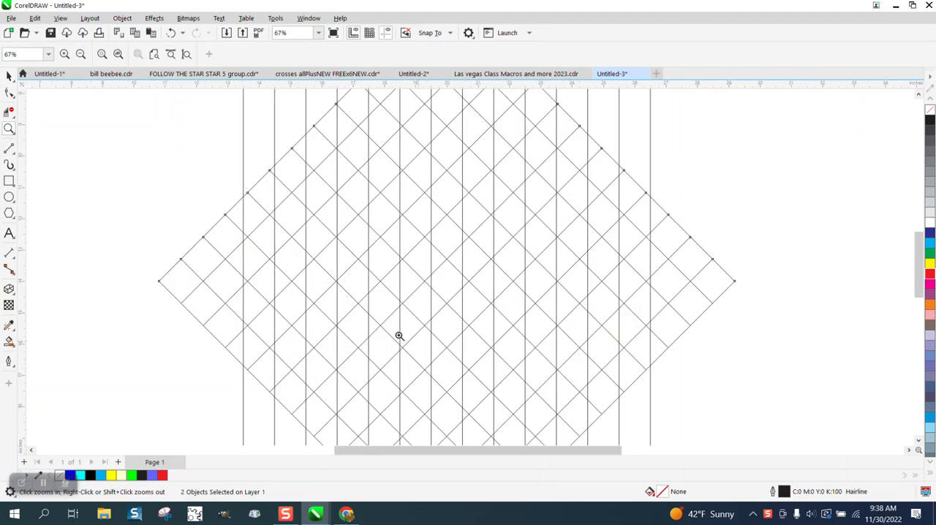
left_click(9, 111)
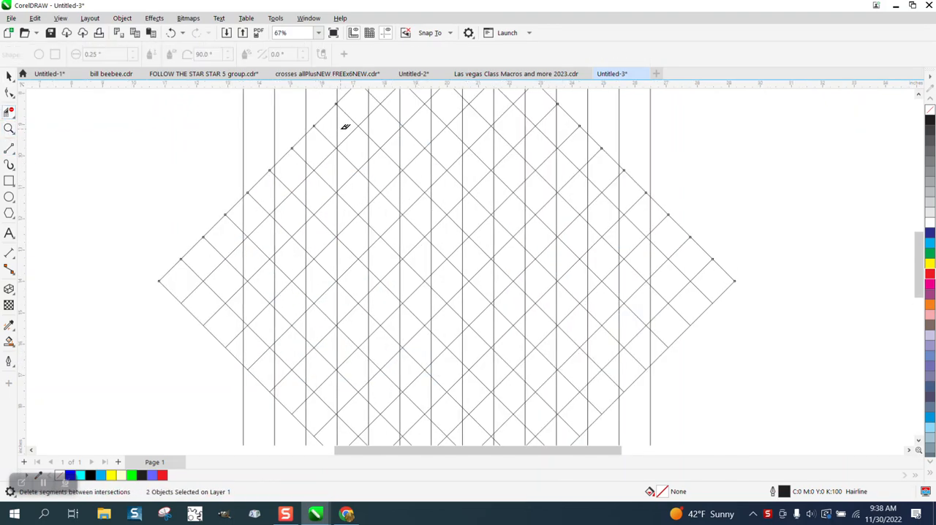
left_click(326, 136)
left_click(301, 155)
left_click(311, 167)
left_click(275, 187)
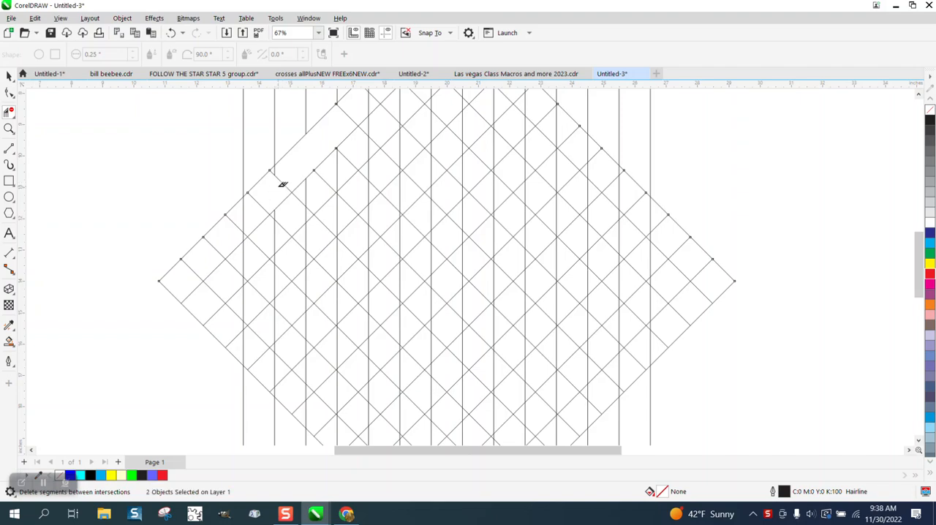
left_click(278, 176)
Step: Continue the cleared band around its left corner, along the lower-left side and up the lower-right side of the diamond
left_click(258, 204)
left_click(260, 224)
left_click(275, 241)
left_click_drag(271, 235, 376, 343)
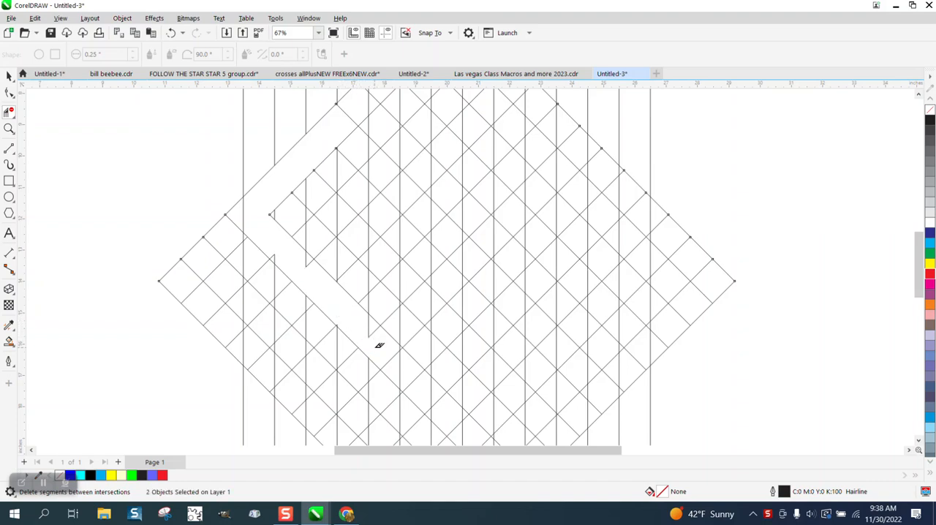
left_click(307, 259)
left_click(369, 324)
mouse_move(386, 353)
left_mouse_down()
mouse_move(505, 236)
mouse_move(495, 219)
mouse_move(398, 322)
left_mouse_up()
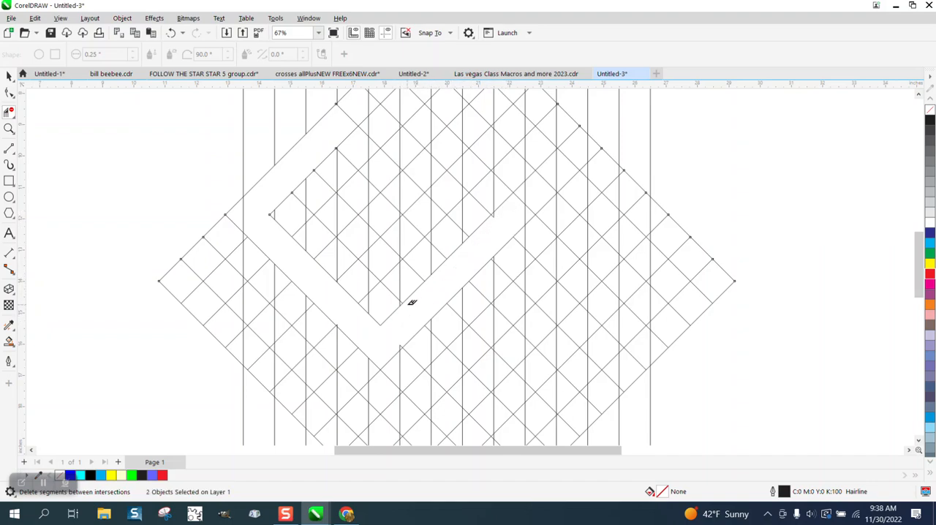
left_click_drag(405, 300, 385, 298)
Step: Delete the line segments inside the diamond band's right corner and along its upper-right side
left_click(9, 129)
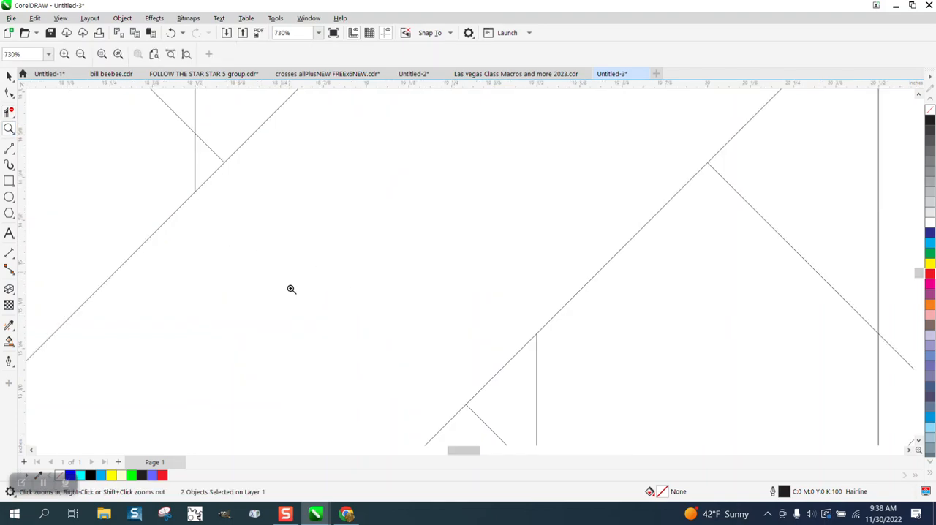
scroll(289, 289, "down", 10)
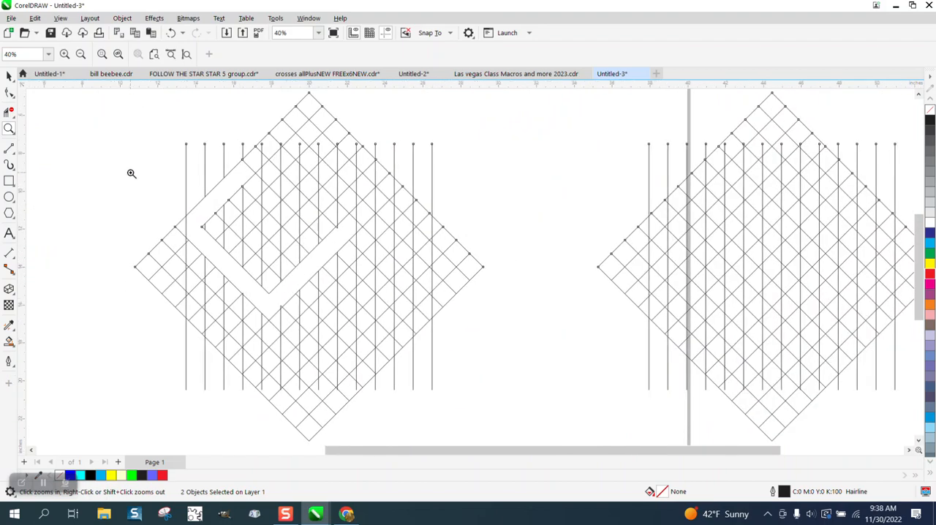
left_click_drag(247, 151, 437, 286)
left_click(9, 111)
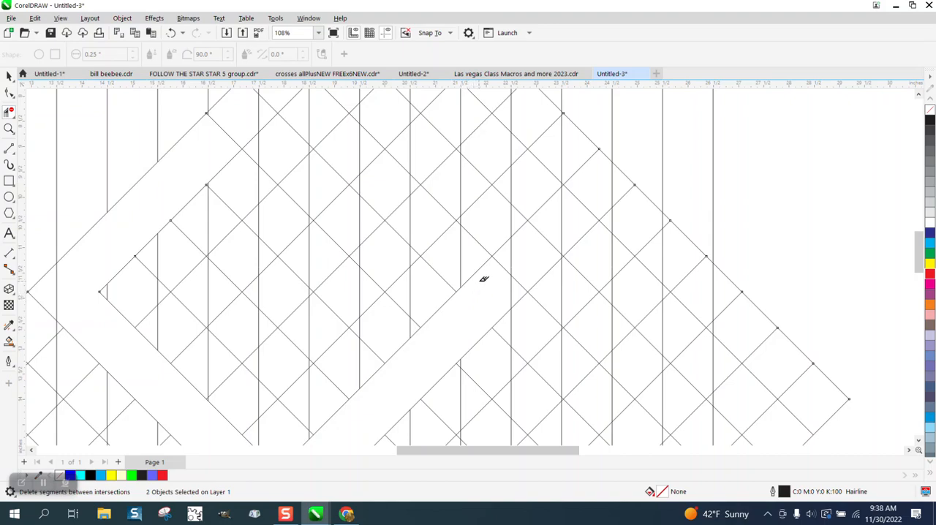
left_click(476, 274)
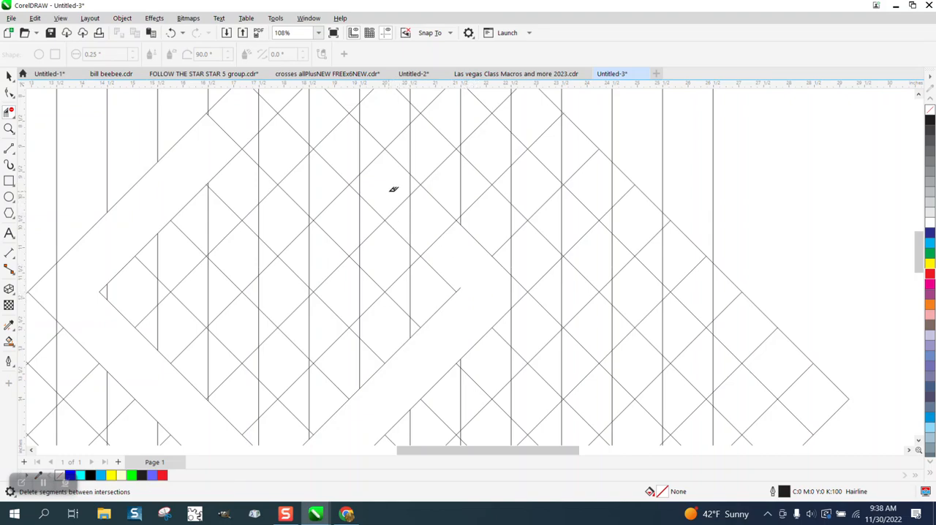
left_click_drag(393, 190, 473, 267)
left_click(369, 169)
left_click(364, 179)
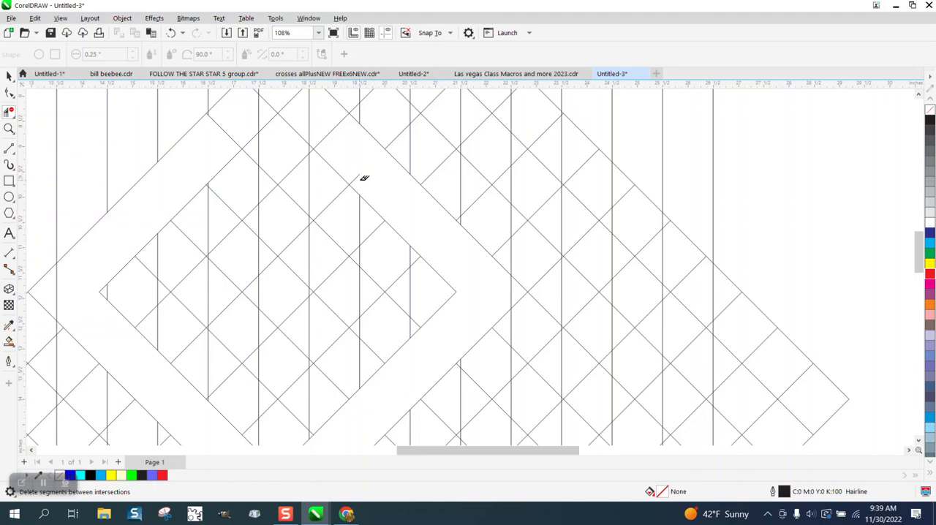
Step: Delete the remaining line segments at the top corner to close the empty diamond-shaped band
left_click(335, 128)
left_click(312, 115)
scroll(346, 167, "down", 1)
scroll(349, 167, "down", 1)
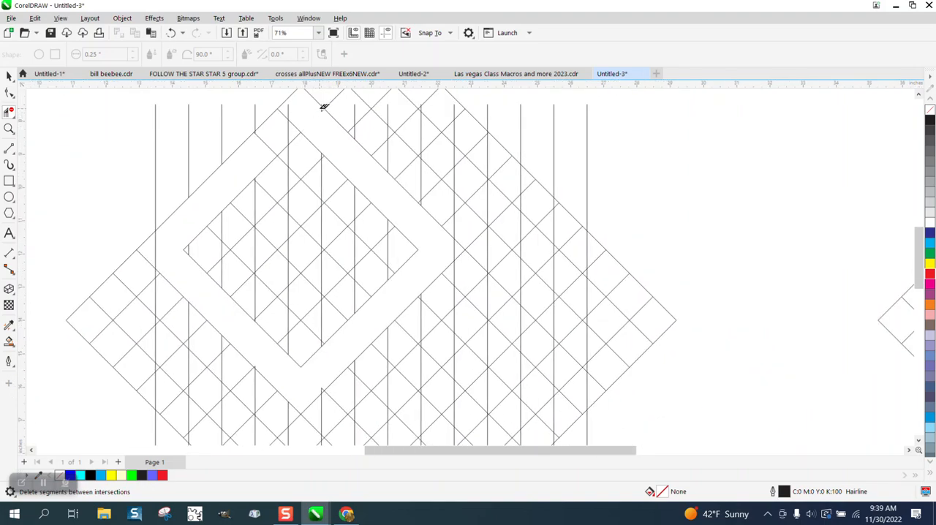
left_click(286, 126)
scroll(287, 154, "down", 2)
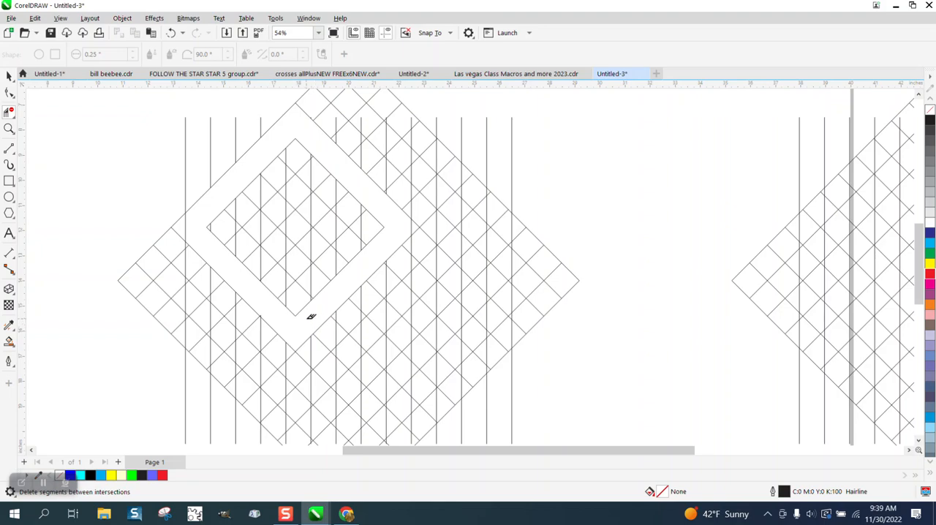
Step: Try to fill the cleared diamond band with the violet-blue colour using Smart Fill
left_click(9, 342)
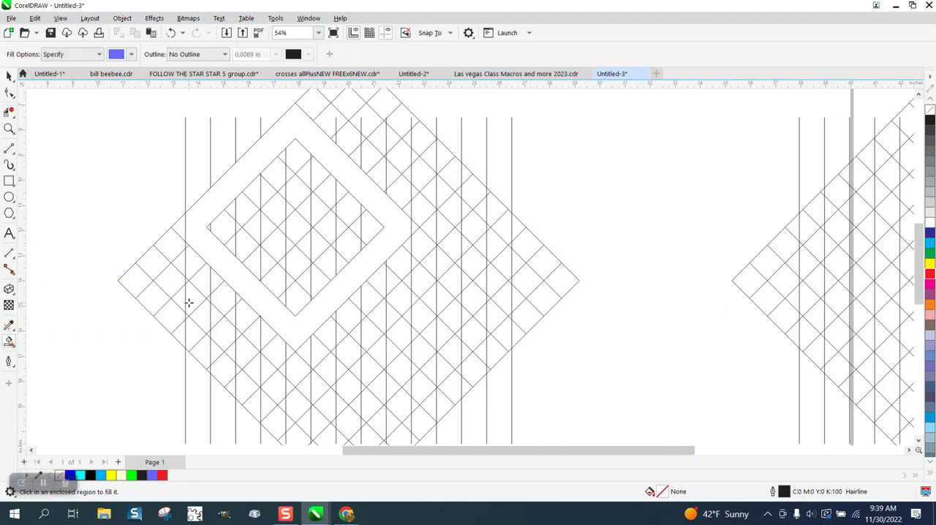
left_click(237, 271)
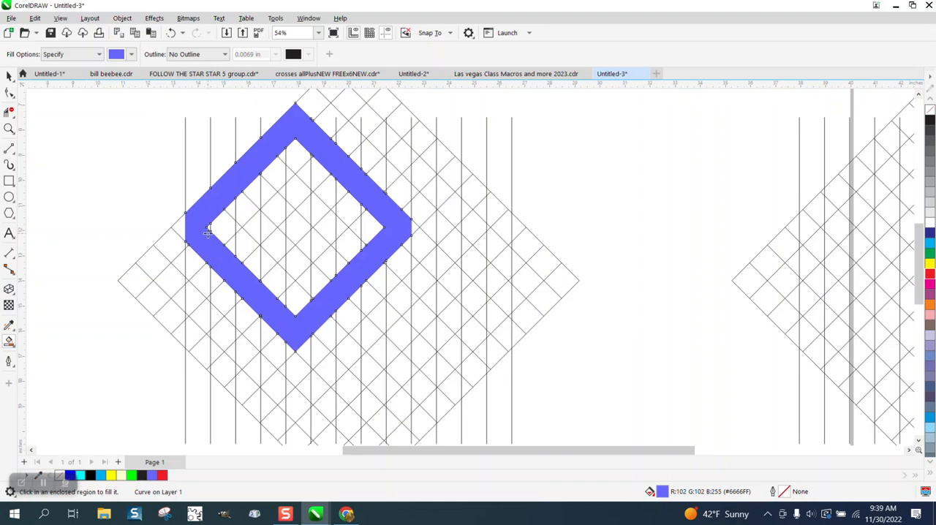
left_click(170, 32)
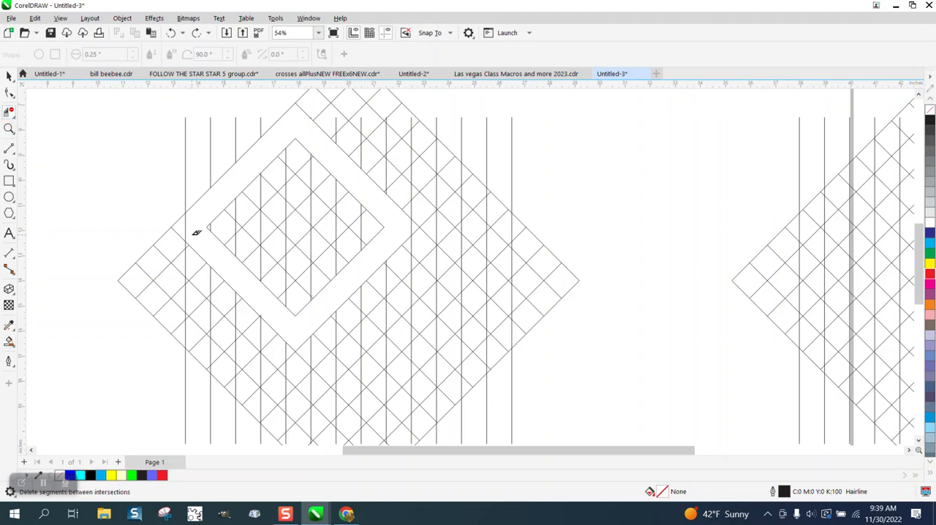
Step: Delete the leftover vertical segment at the band's left corner and Smart Fill the whole band with violet-blue (#6666FF), without outline
left_click(189, 225)
left_click(9, 341)
left_click(203, 245)
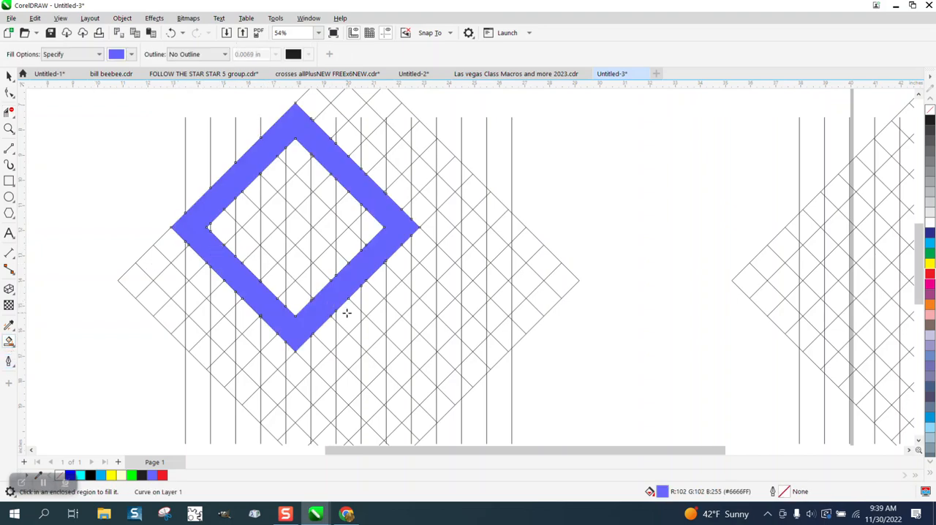
Step: Move the filled diamond frame off the grid to its upper left, centred at about X 7.8, Y -8.7 inches
scroll(346, 313, "down", 2)
left_click(9, 75)
left_click_drag(346, 219, 179, 166)
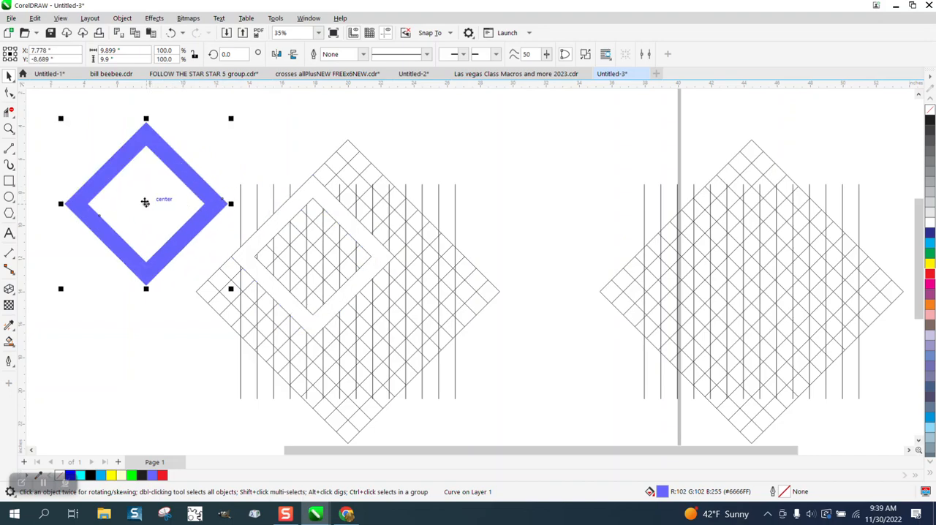
Step: Move the second grid group farther right, completely off the page, centred at about X 52.7, Y -14.2 inches
scroll(144, 202, "down", 1)
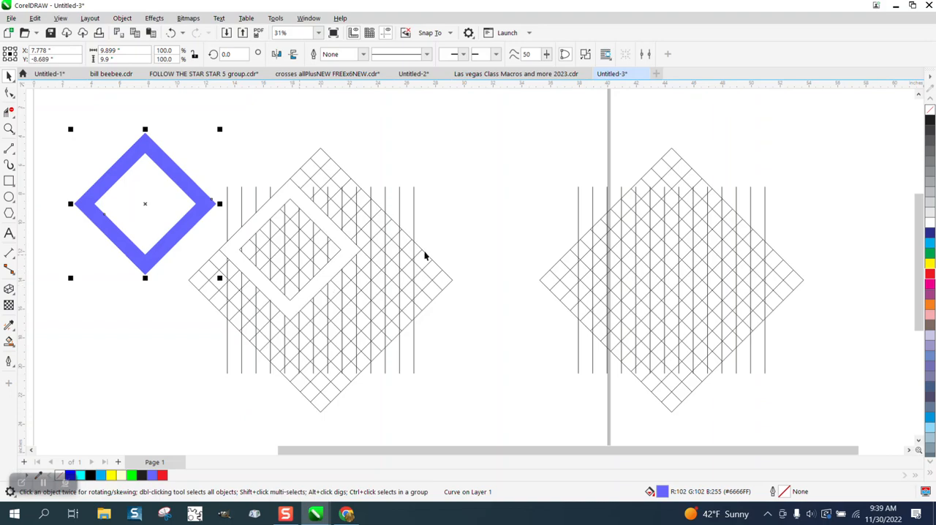
scroll(395, 283, "down", 2)
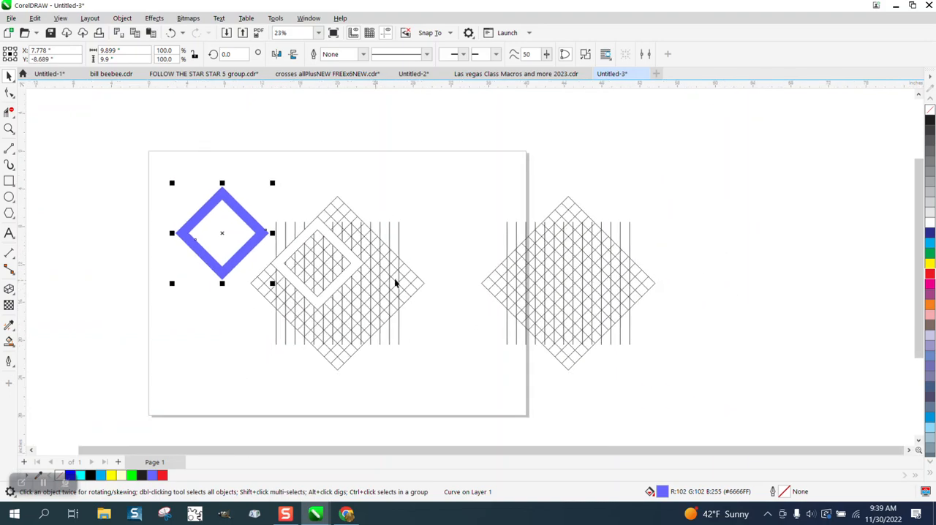
left_click_drag(497, 211, 691, 387)
left_click_drag(570, 276, 647, 285)
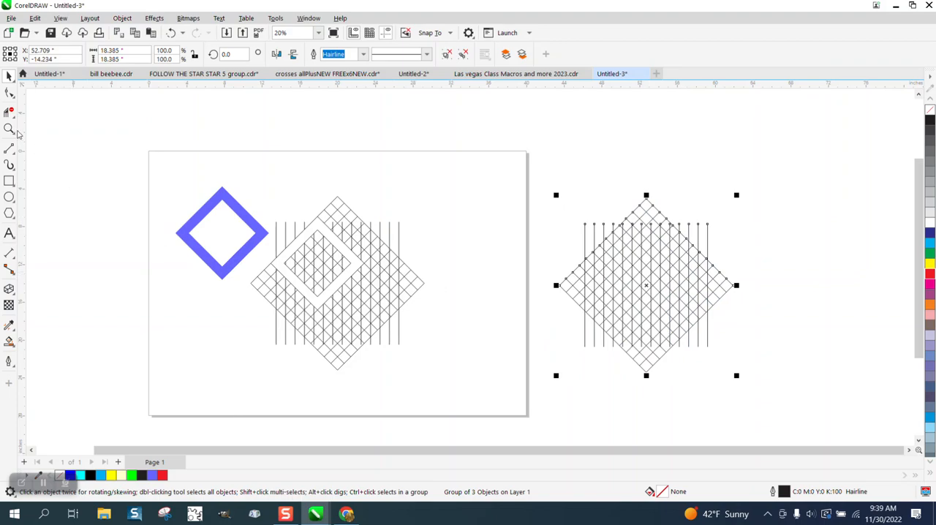
Step: Smart Fill the individual cells along the upper-left side of a diamond band in the second grid with violet-blue (#6666FF)
left_click(9, 128)
left_click_drag(574, 209, 746, 382)
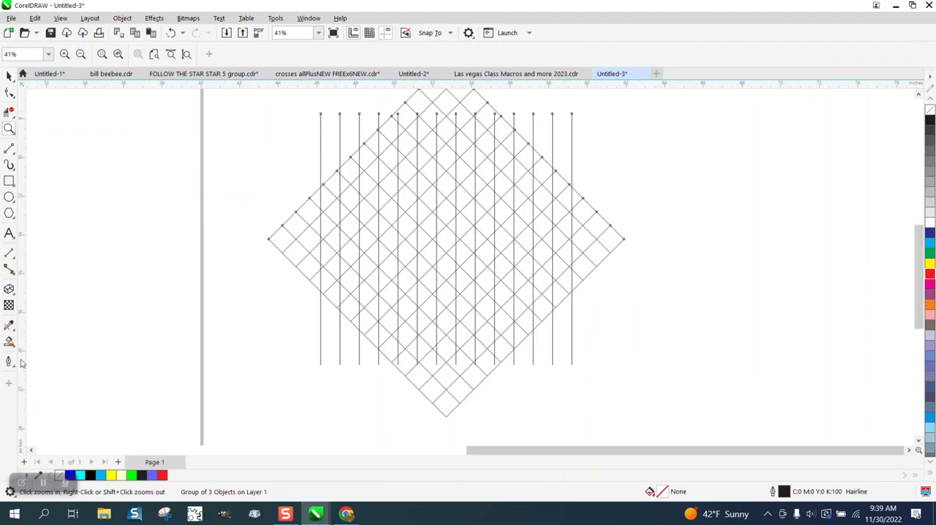
left_click(9, 342)
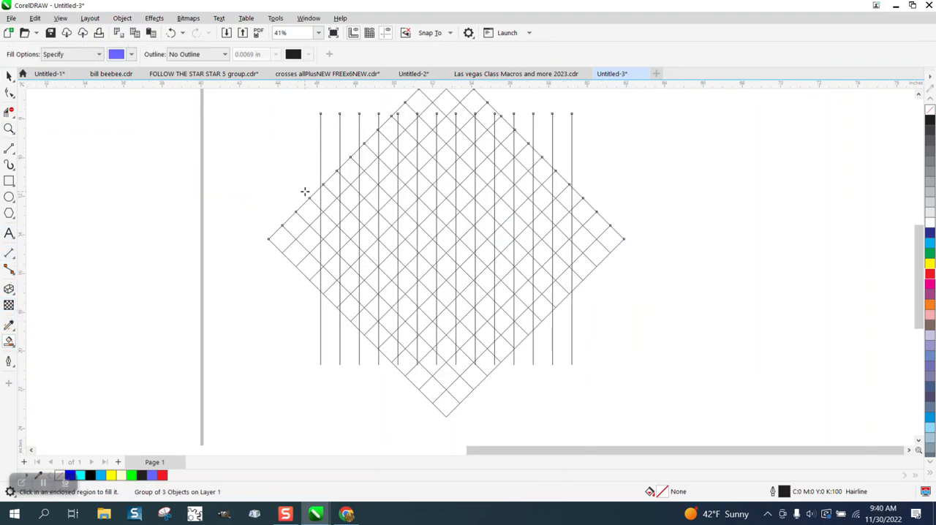
left_click(382, 147)
left_click(367, 158)
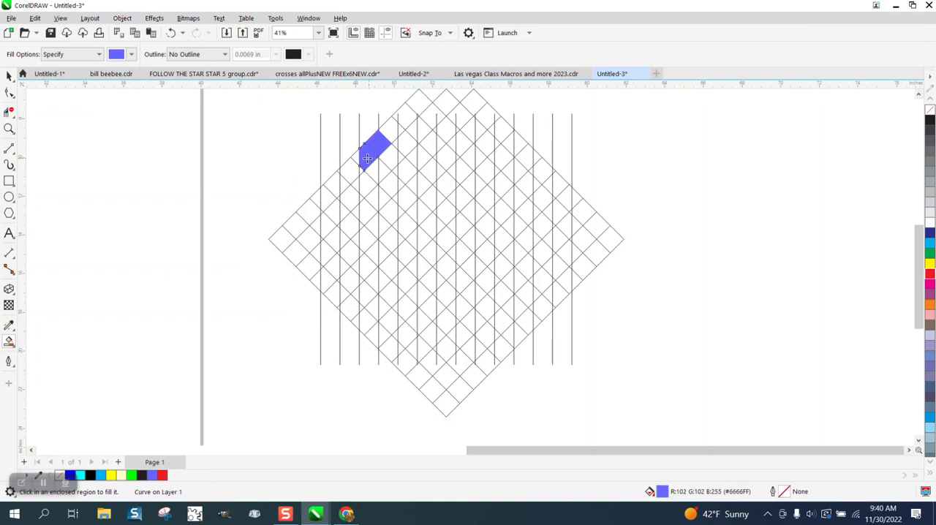
left_click(357, 156)
left_click(352, 174)
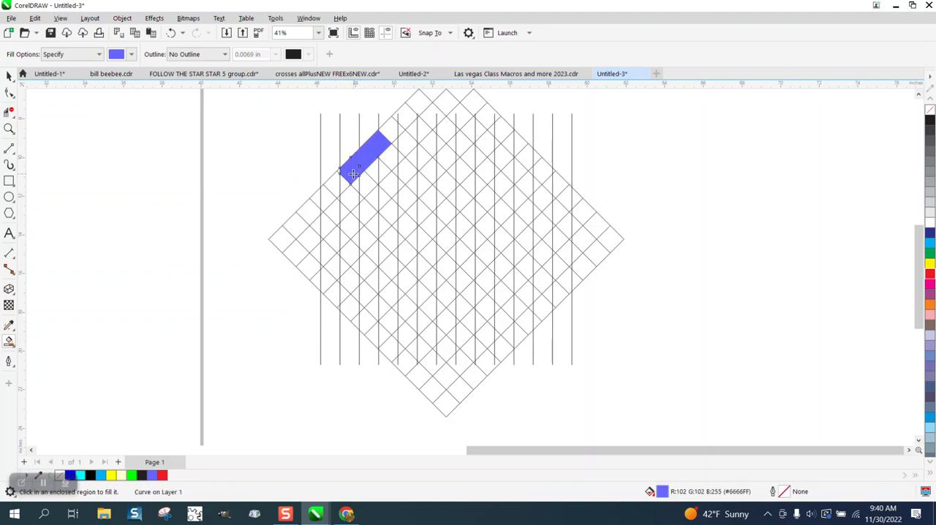
left_click(344, 183)
left_click(338, 179)
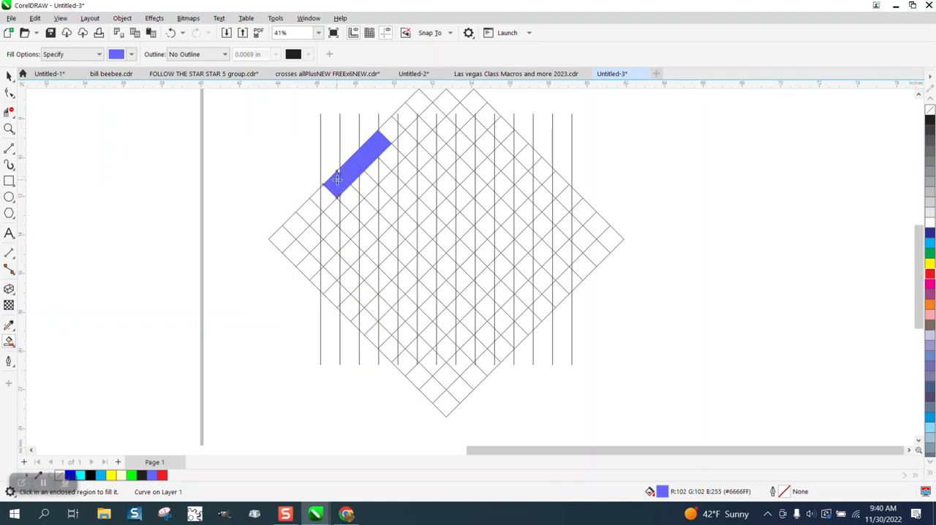
Step: Fill the cells around the left corner, down the lower-left side and around the bottom corner of the diamond band
left_click(328, 195)
left_click(316, 200)
left_click(331, 211)
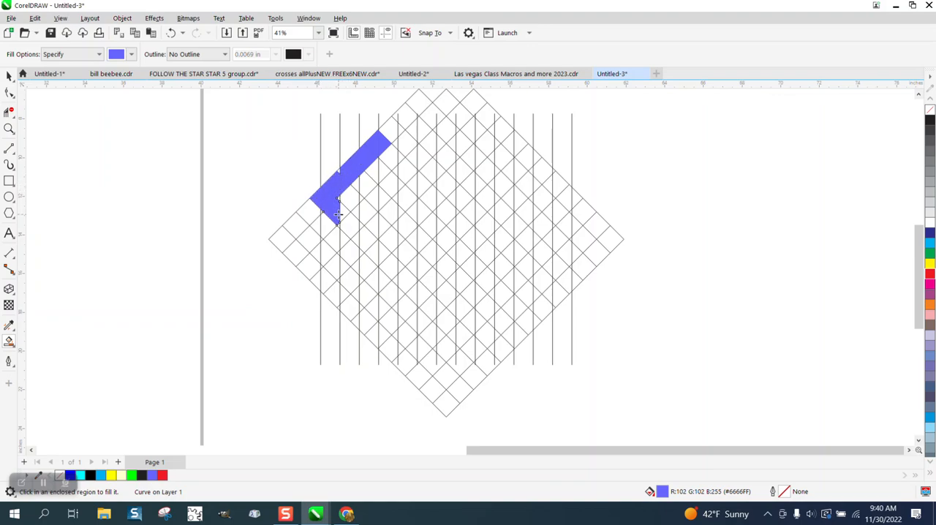
left_click(343, 219)
left_click(352, 231)
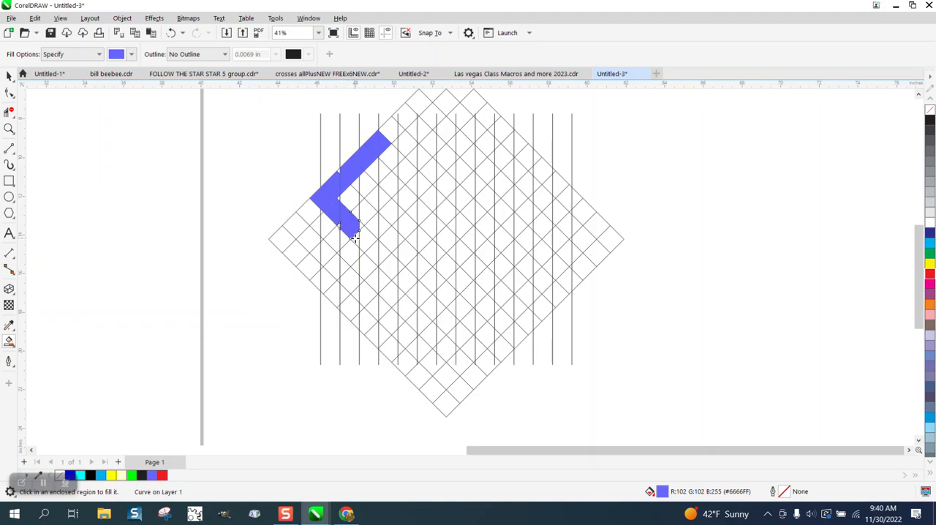
left_click(366, 238)
left_click(372, 251)
left_click(394, 236)
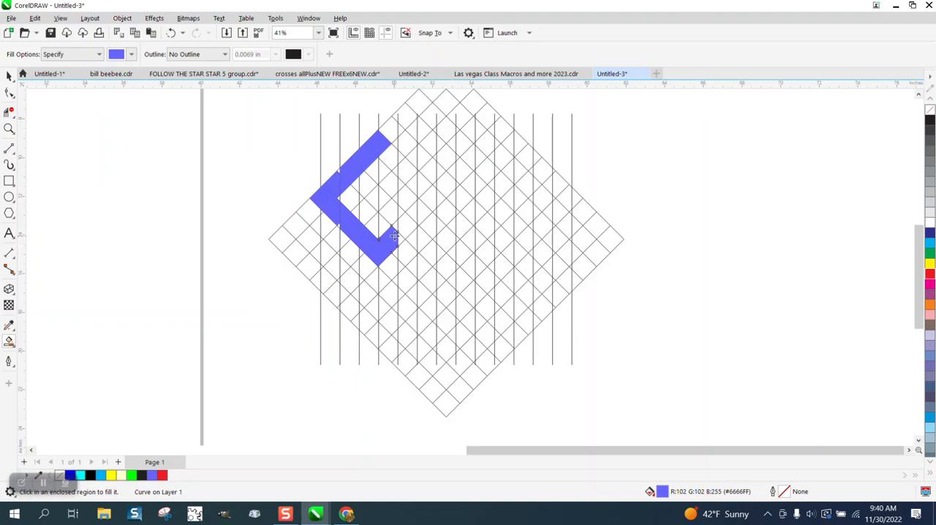
Step: Fill the remaining cells along the lower-right and upper-right sides to close the violet-blue diamond frame
left_click(403, 225)
left_click(429, 203)
left_click(424, 186)
left_click(413, 180)
left_click(406, 166)
left_click(400, 157)
left_click(390, 155)
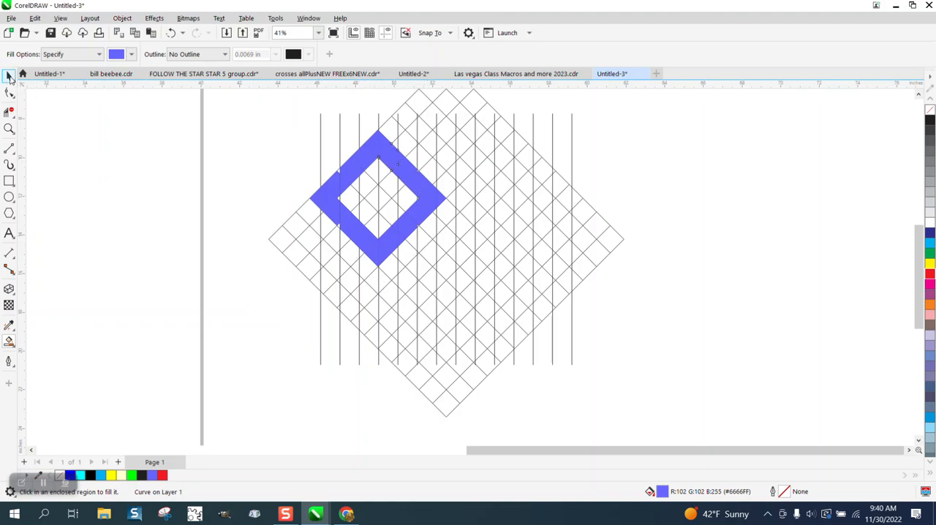
Step: Move the second grid group right, off the filled diamond, to about X 67.6 inches, and examine the frame's joints up close
left_click(9, 76)
scroll(231, 267, "down", 2)
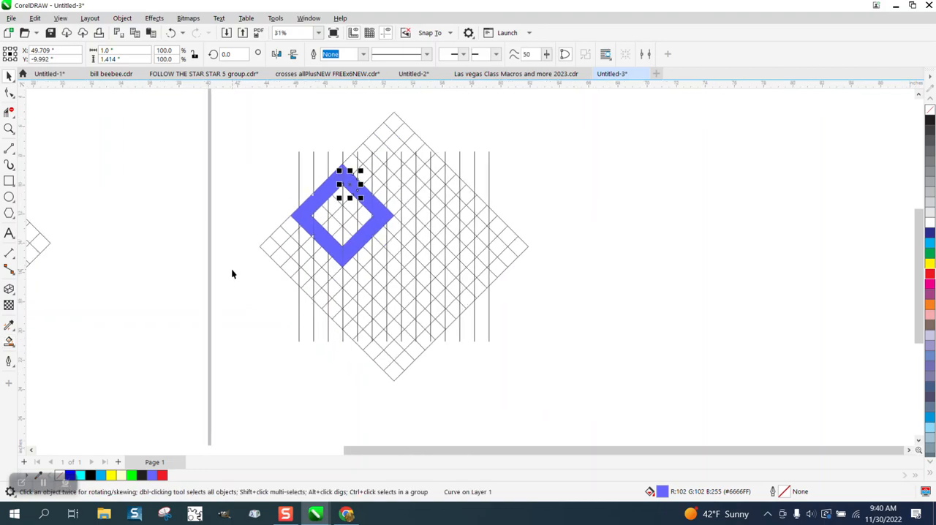
left_click(414, 240)
left_click(697, 244)
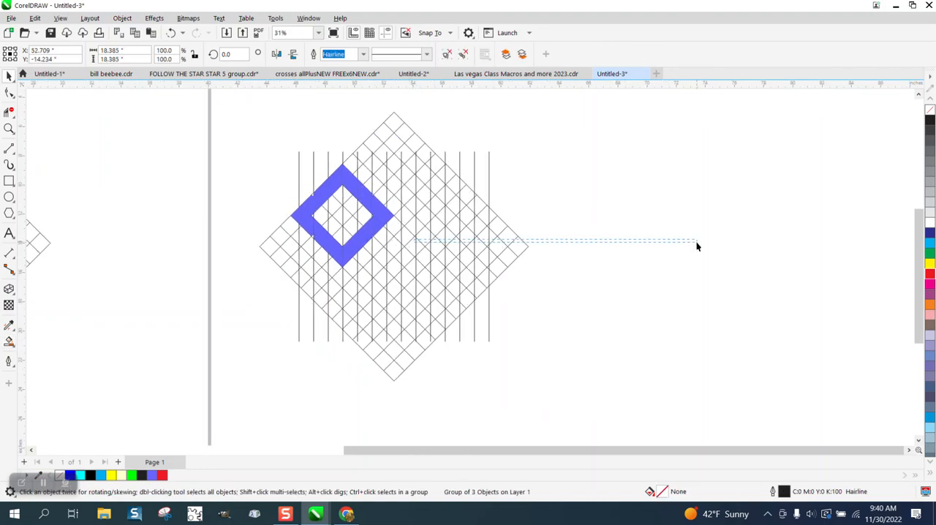
left_click(436, 234)
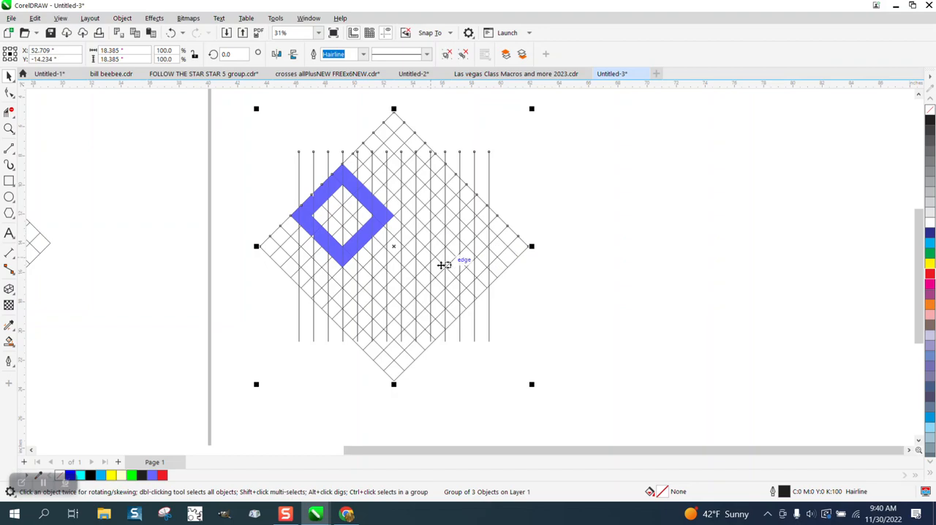
left_click_drag(400, 248, 618, 251)
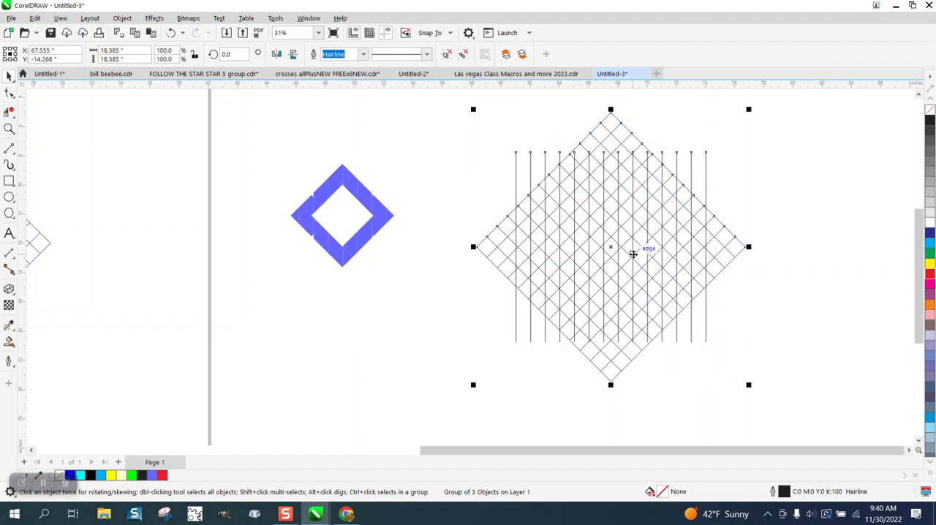
left_click(8, 128)
left_click_drag(295, 166, 422, 264)
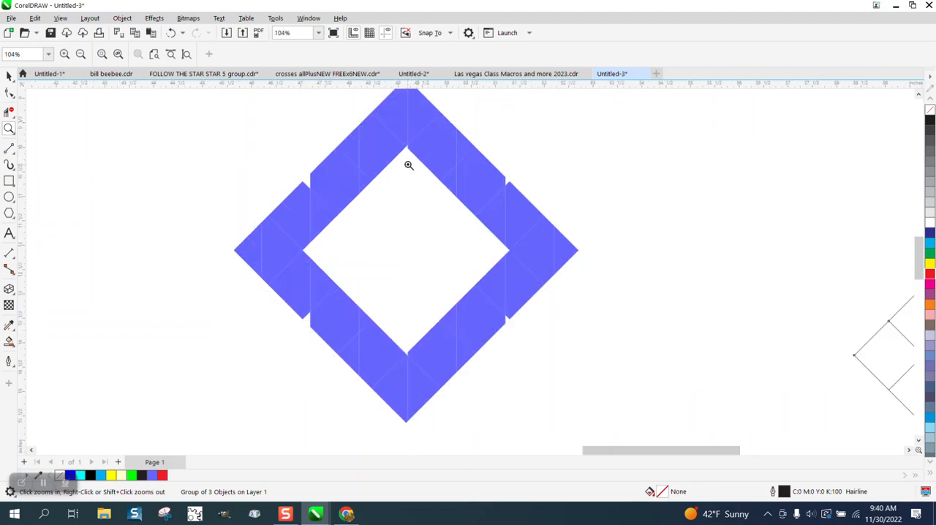
scroll(297, 262, "down", 2)
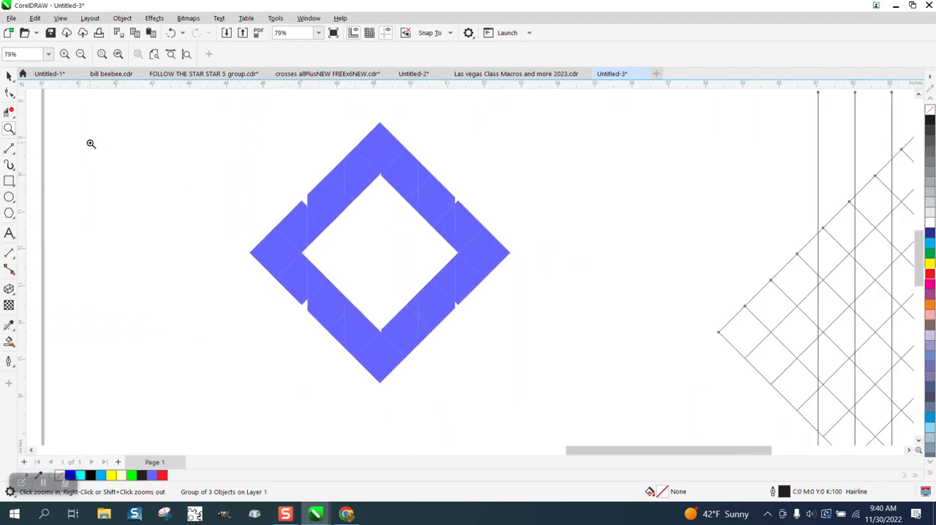
Step: Weld all the violet-blue cells into one diamond frame curve, and replace its fill with a black hairline outline
left_click(8, 76)
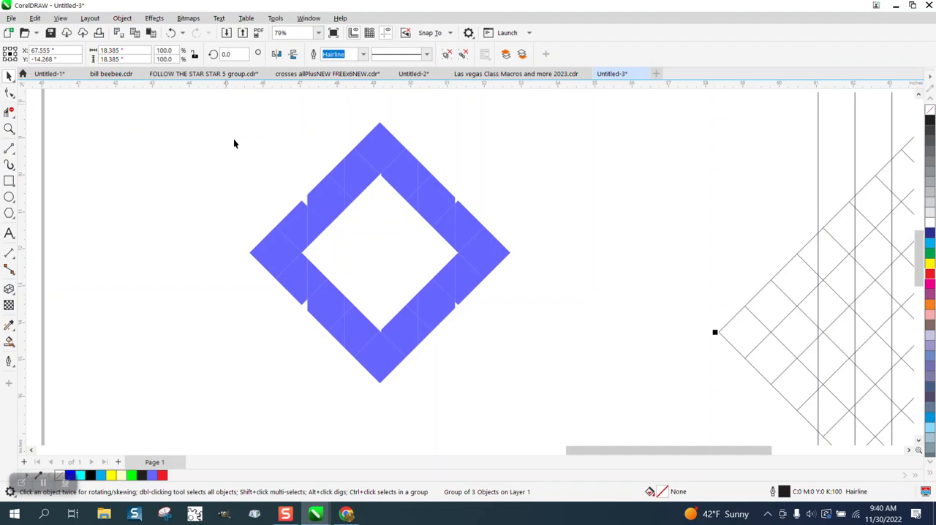
left_click_drag(556, 374, 599, 409)
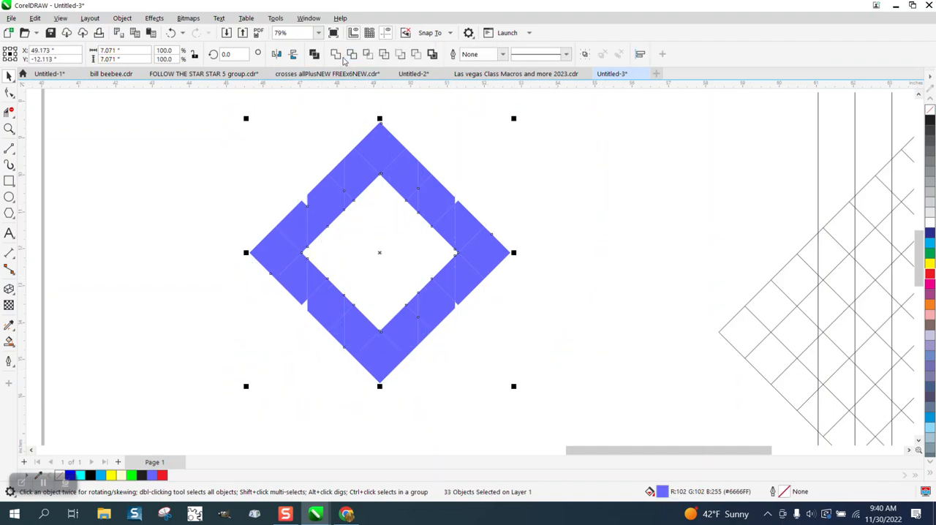
left_click(336, 56)
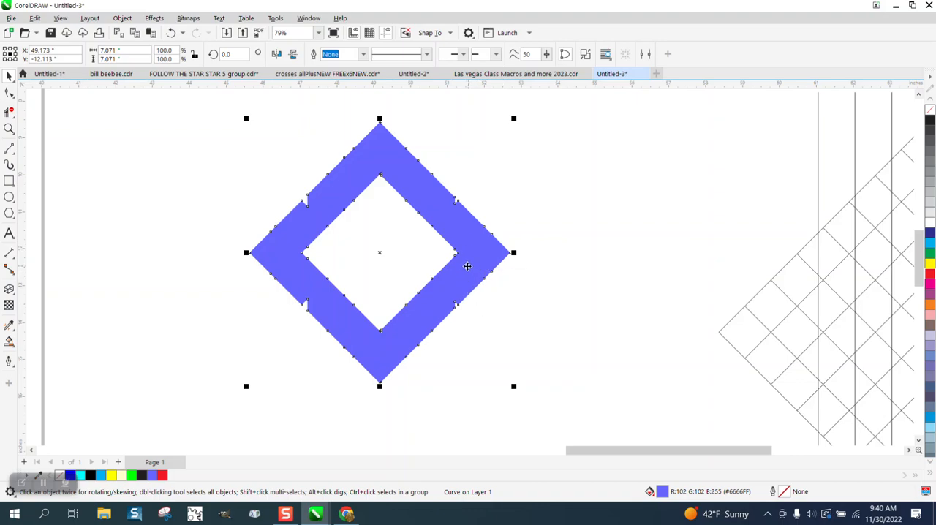
left_click(930, 110)
right_click(930, 120)
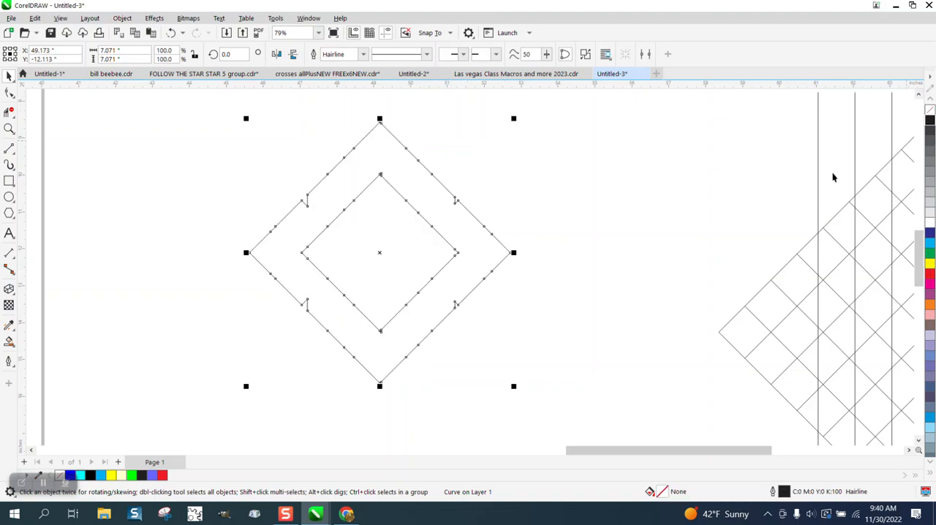
Step: Delete the nodes forming the notches on the upper-left and upper-right sides of the frame's outer diamond
left_click(9, 129)
left_click_drag(222, 132, 552, 345)
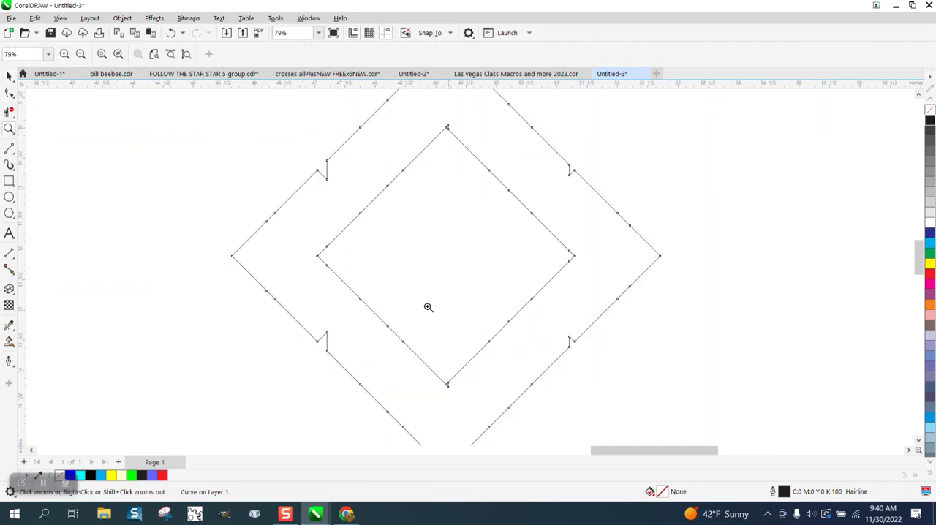
left_click(9, 94)
left_click_drag(287, 159, 356, 196)
key("XF86Calculator")
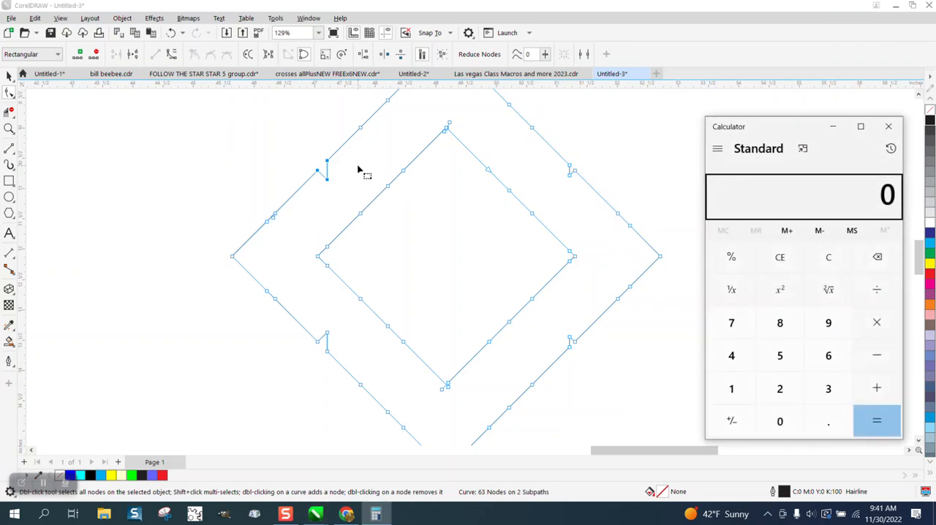
left_click(889, 126)
left_click_drag(313, 151, 339, 185)
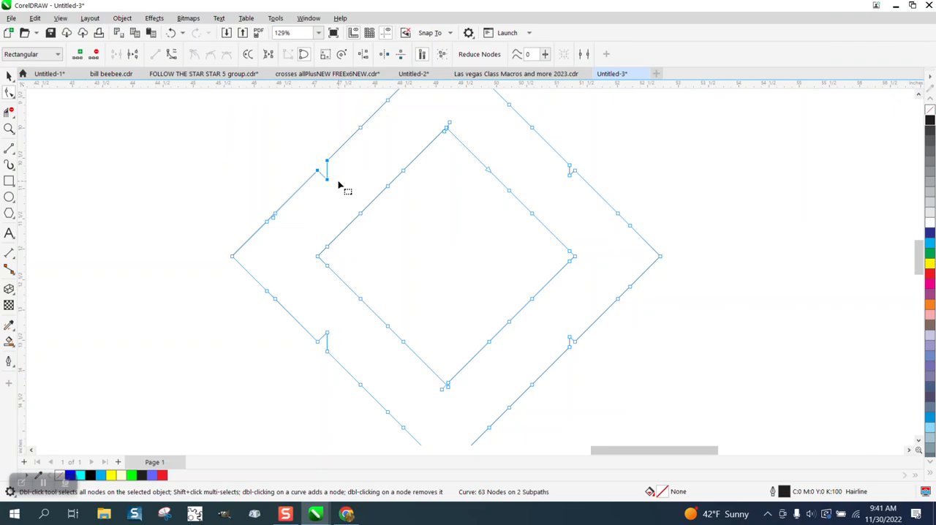
key("Delete")
left_click_drag(589, 150, 560, 192)
key("Delete")
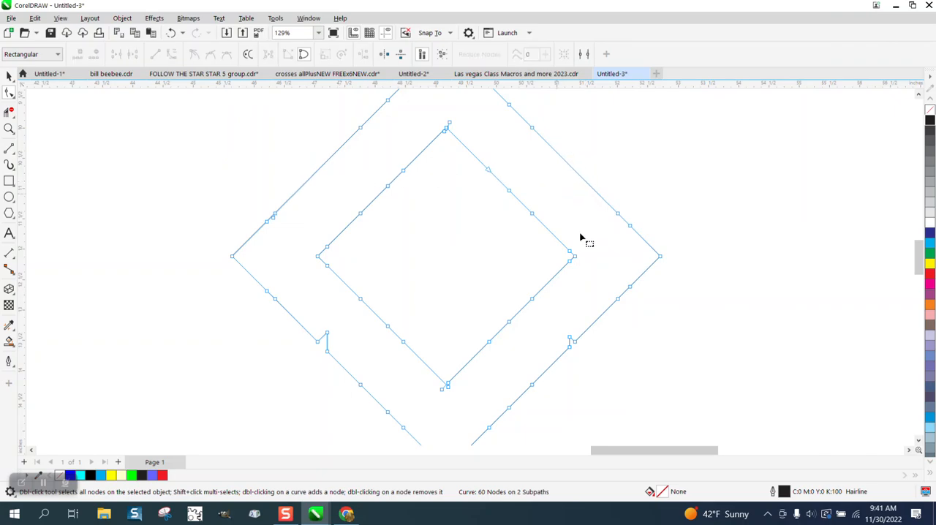
Step: Delete the notch nodes on the lower-right and lower-left sides of the outer diamond
left_click_drag(612, 313, 552, 360)
key("Delete")
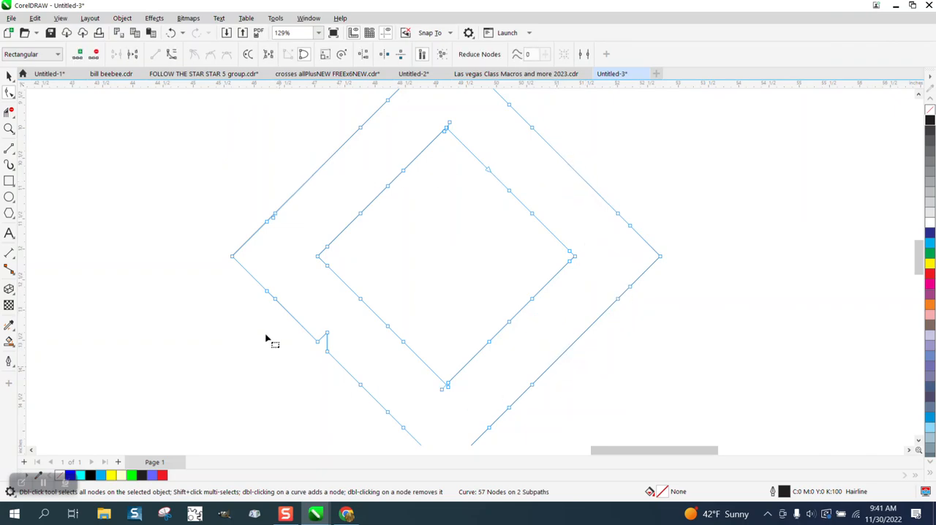
left_click_drag(267, 334, 385, 358)
key("Delete")
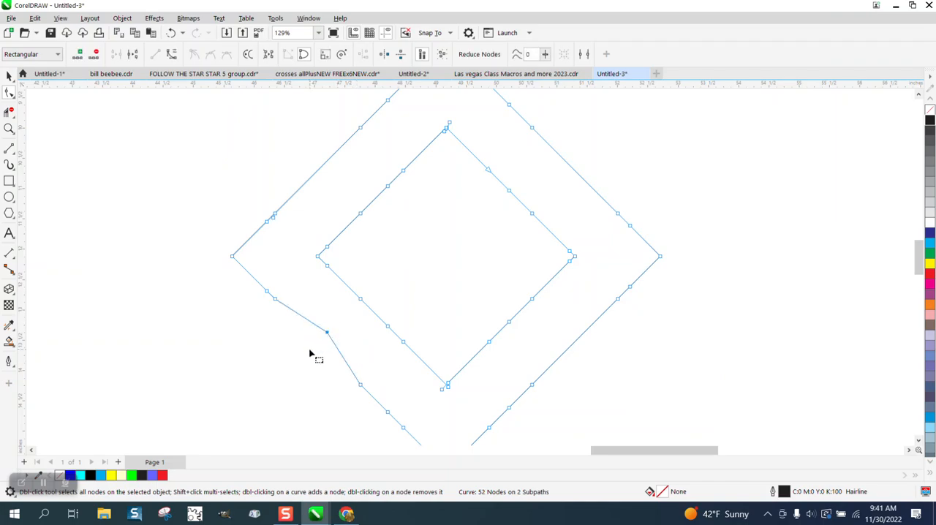
Step: Delete the surplus nodes along the outer diamond's upper-left and lower-left sides, keeping only the corner nodes
scroll(300, 324, "down", 1)
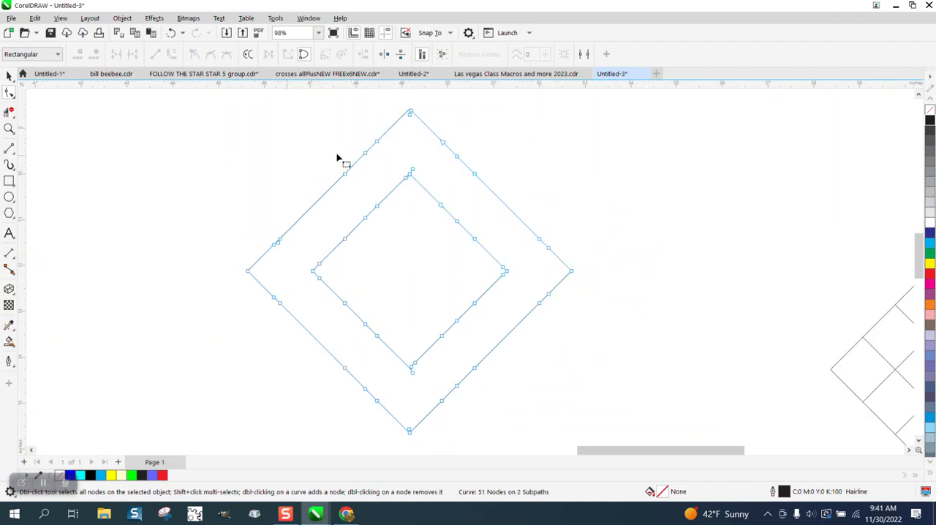
left_click_drag(388, 133, 336, 184)
key("Delete")
mouse_move(258, 218)
left_mouse_down()
mouse_move(264, 253)
mouse_move(288, 258)
mouse_move(292, 230)
left_mouse_up()
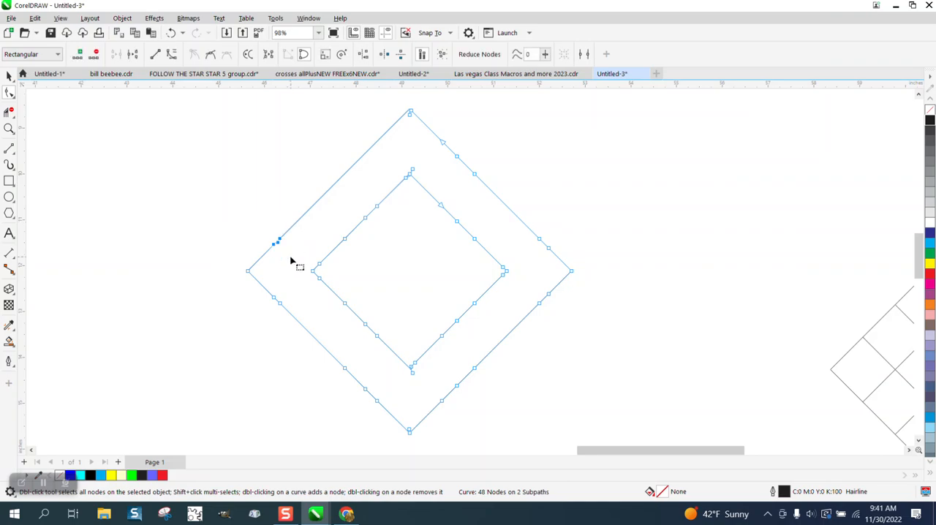
key("Delete")
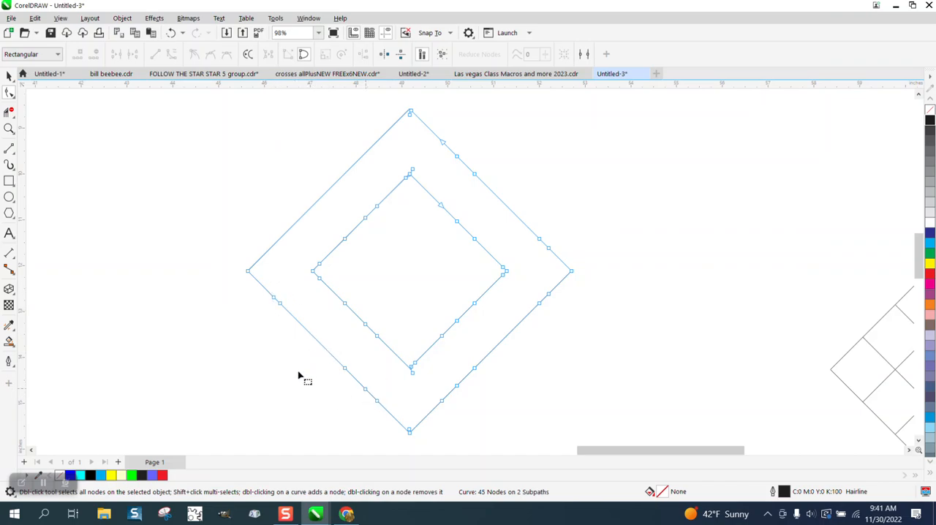
left_click_drag(296, 289, 283, 369)
mouse_move(291, 291)
left_mouse_down()
mouse_move(261, 299)
mouse_move(275, 330)
mouse_move(370, 431)
mouse_move(395, 416)
mouse_move(381, 381)
mouse_move(359, 363)
left_mouse_up()
key("Delete")
Step: Delete the stray node that makes a small spike at the inner diamond's top corner
scroll(316, 336, "down", 3)
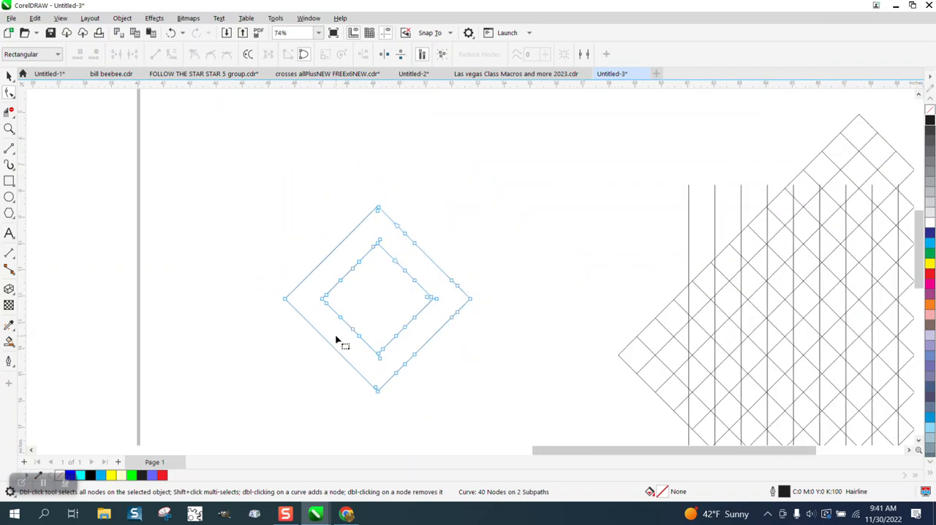
left_click(8, 75)
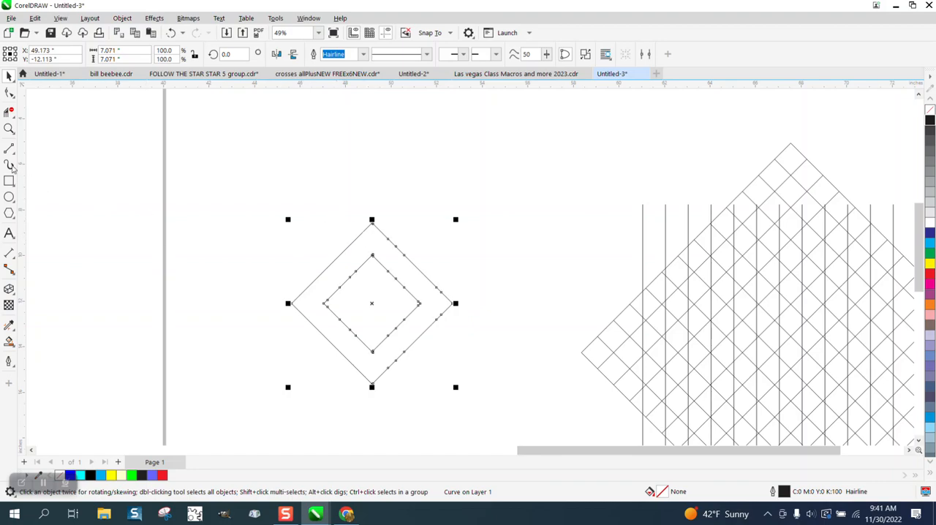
left_click(8, 129)
left_click_drag(366, 238, 404, 274)
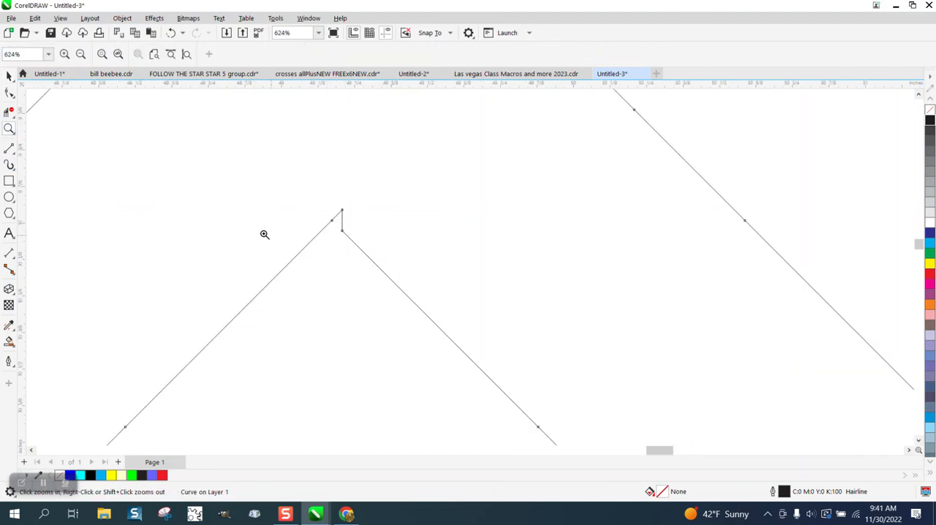
left_click(9, 93)
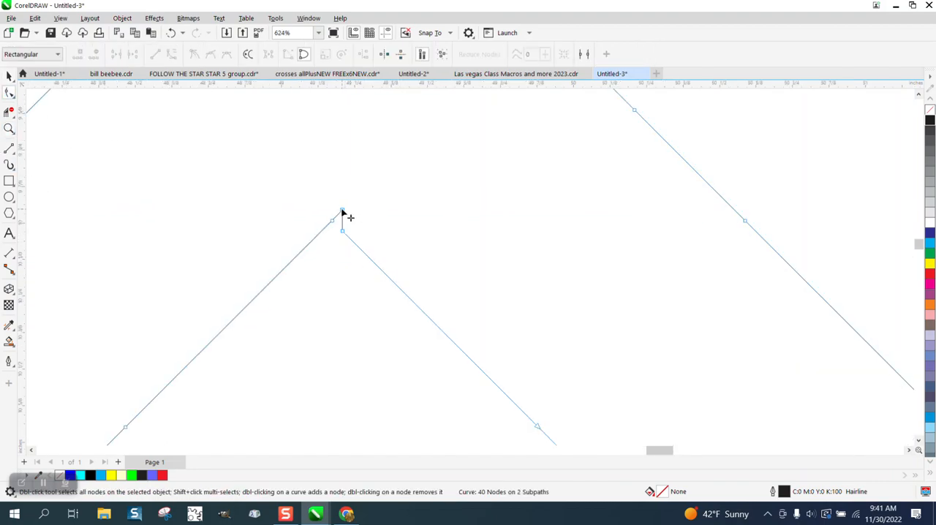
key("Delete")
scroll(314, 223, "down", 2)
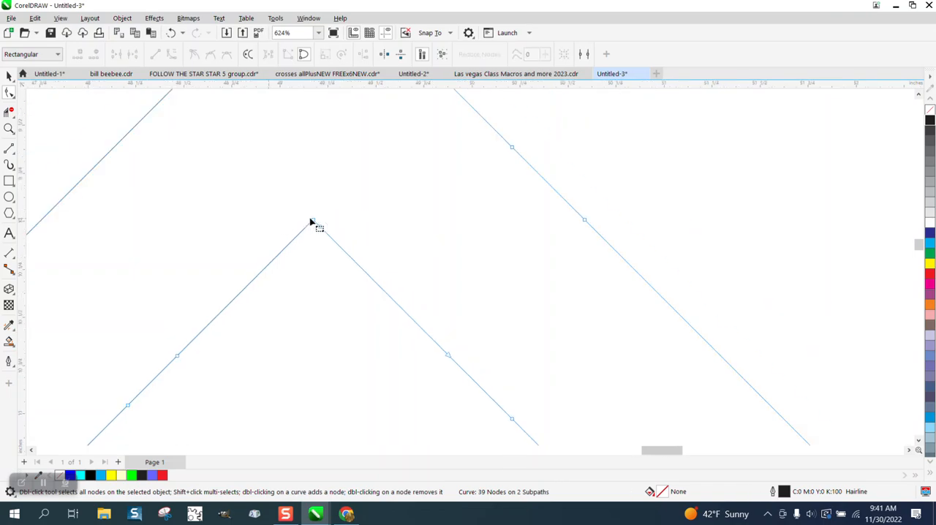
Step: Smart Fill the band between the outer and inner diamonds with violet-blue (#6666FF) and no outline
scroll(358, 223, "down", 6)
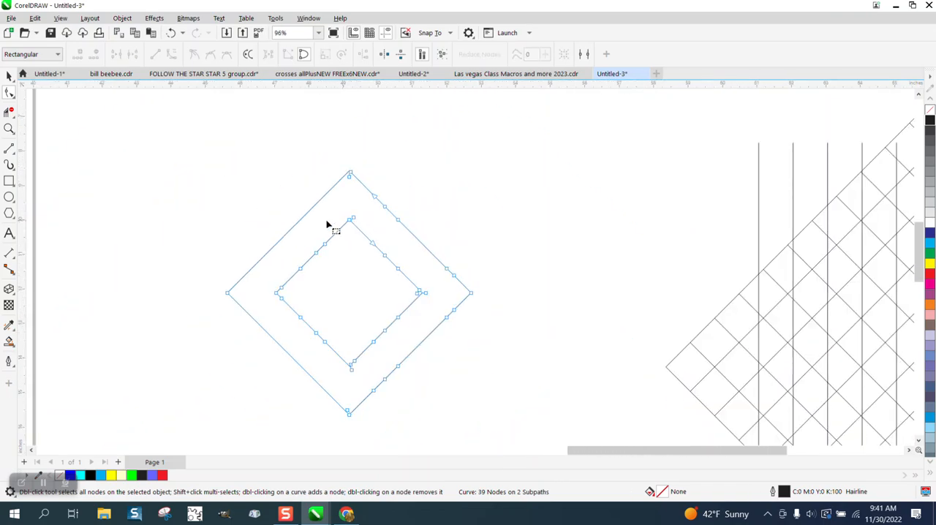
left_click(10, 341)
left_click(283, 276)
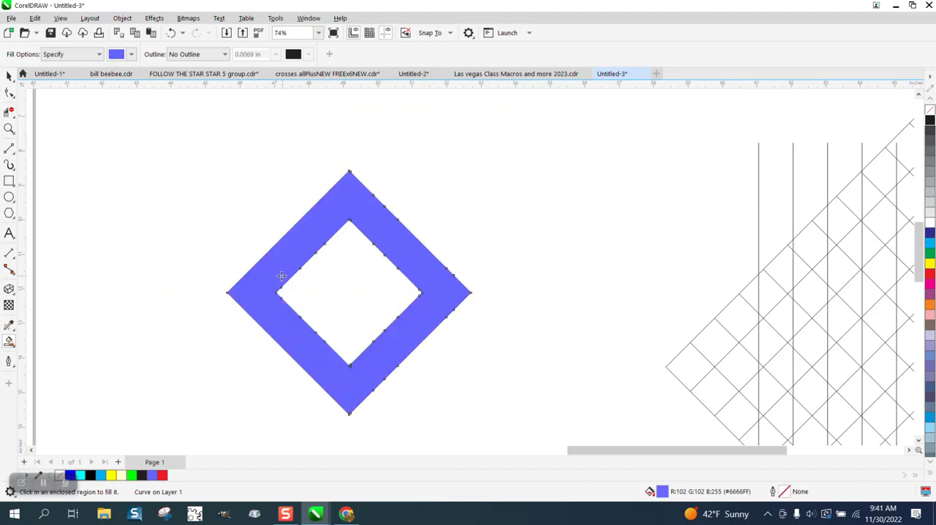
Step: Compare the finished frame with the earlier diamond frame and examine the second grid's intersecting lines up close
scroll(286, 282, "down", 3)
scroll(343, 295, "down", 4)
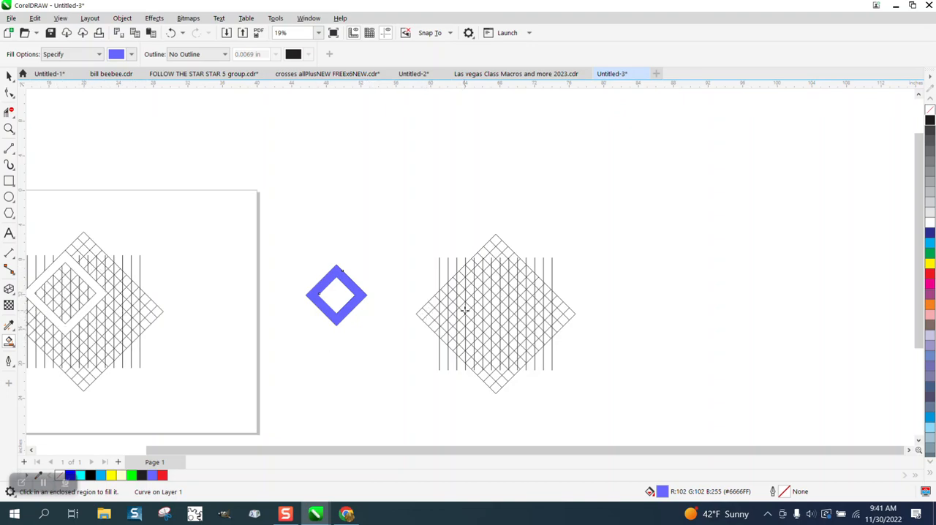
scroll(479, 320, "down", 1)
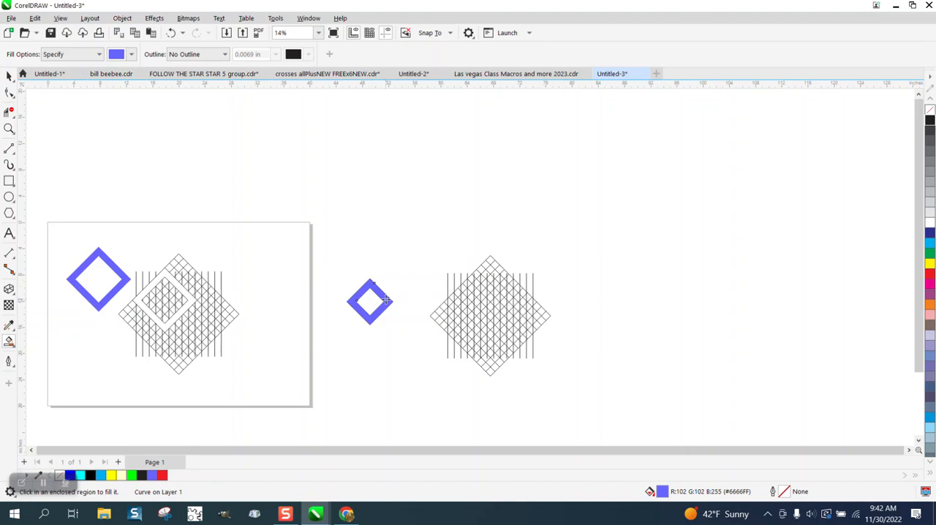
left_click(10, 130)
left_click_drag(443, 270, 547, 357)
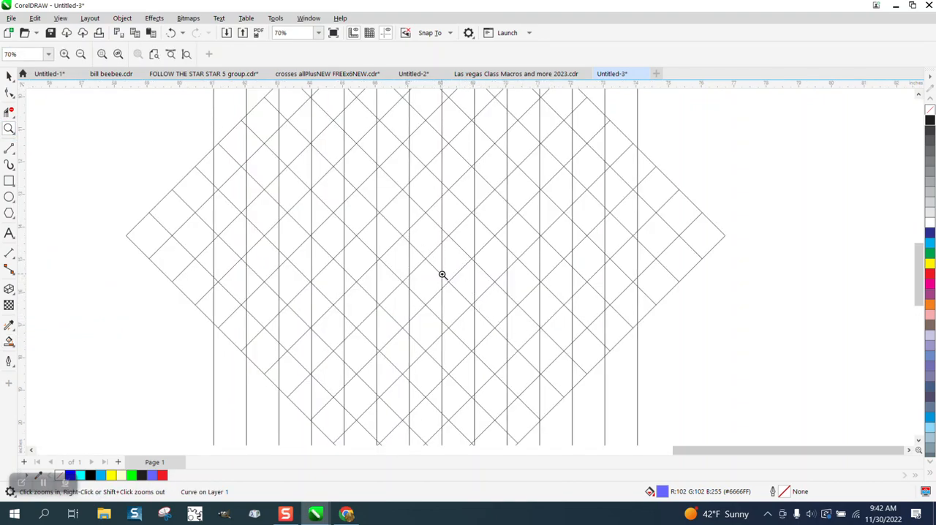
scroll(442, 274, "down", 1)
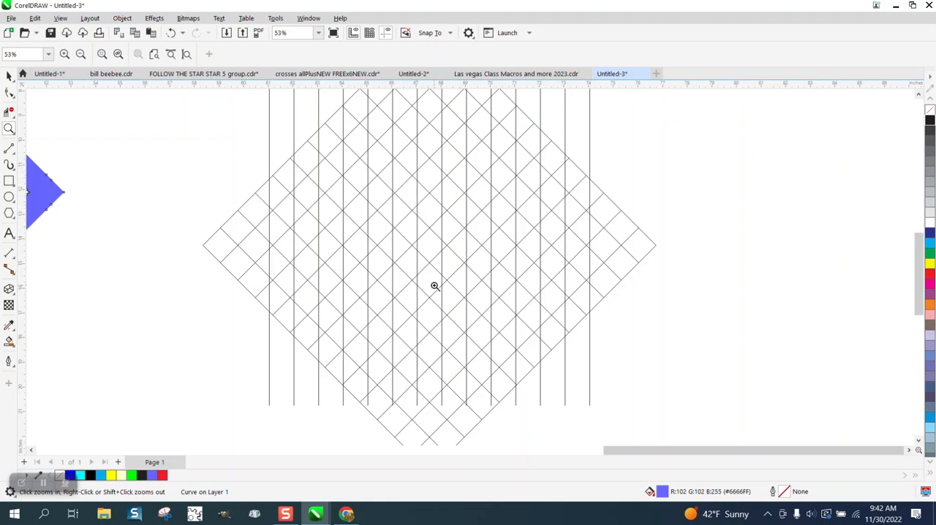
scroll(407, 285, "down", 4)
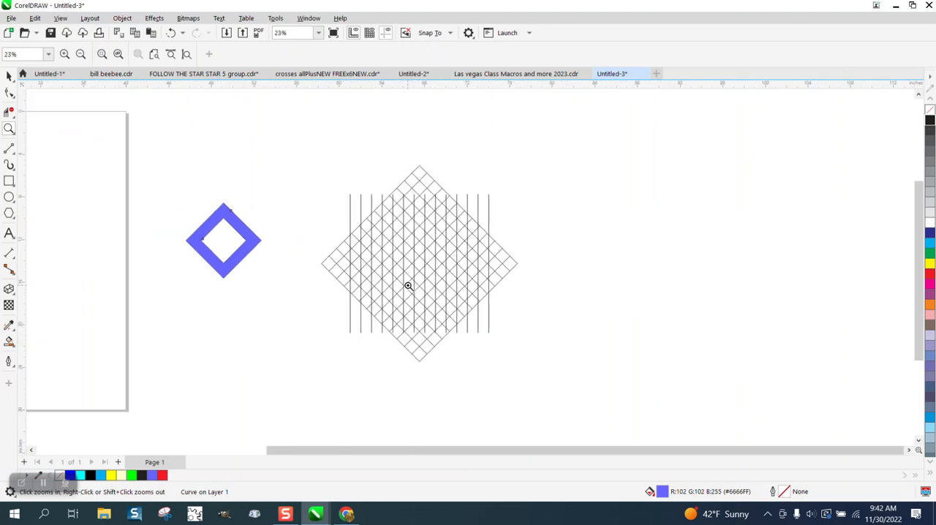